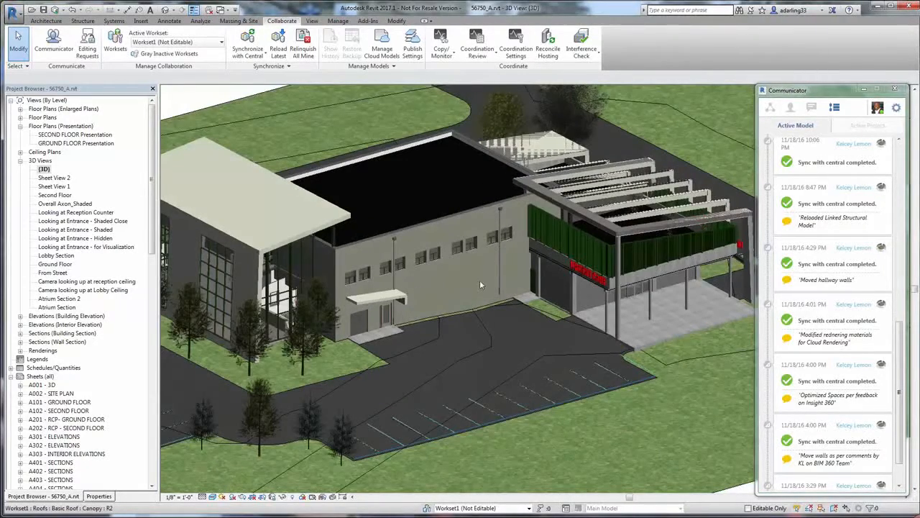
Step: Review the building model from several sides and in the saved 3D views of the reception counter, entrance and lobby ceiling
mouse_move(547, 302)
middle_mouse_down("shift")
mouse_move(264, 304)
mouse_move(205, 268)
middle_mouse_up("shift")
middle_click_drag(592, 281, 92, 231, "shift")
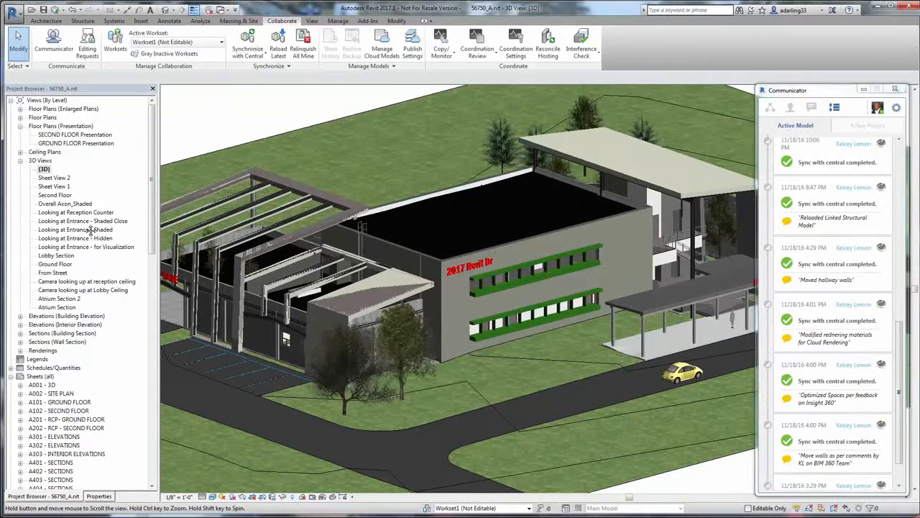
double_click(77, 213)
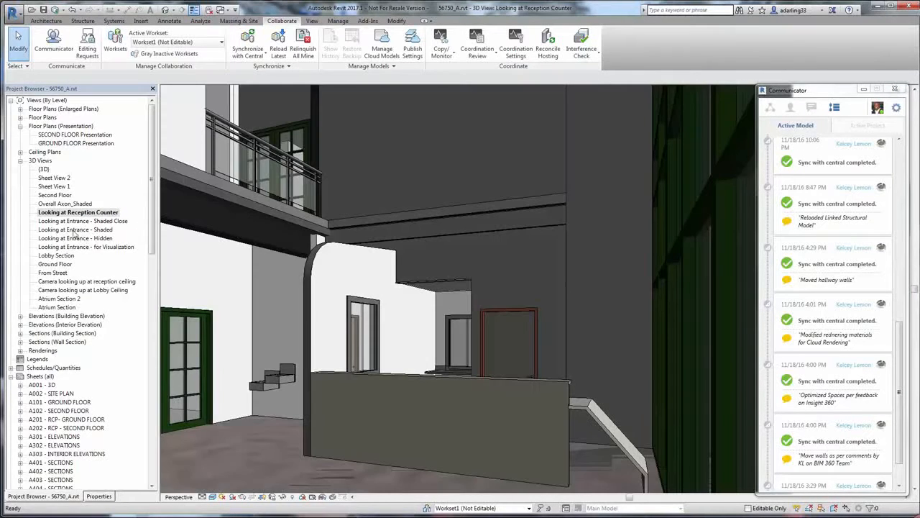
double_click(65, 221)
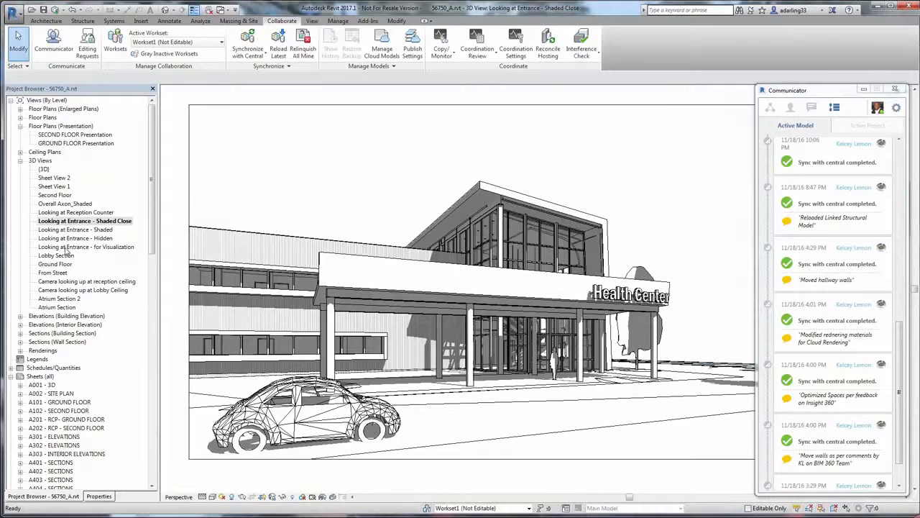
double_click(66, 238)
double_click(65, 282)
double_click(62, 289)
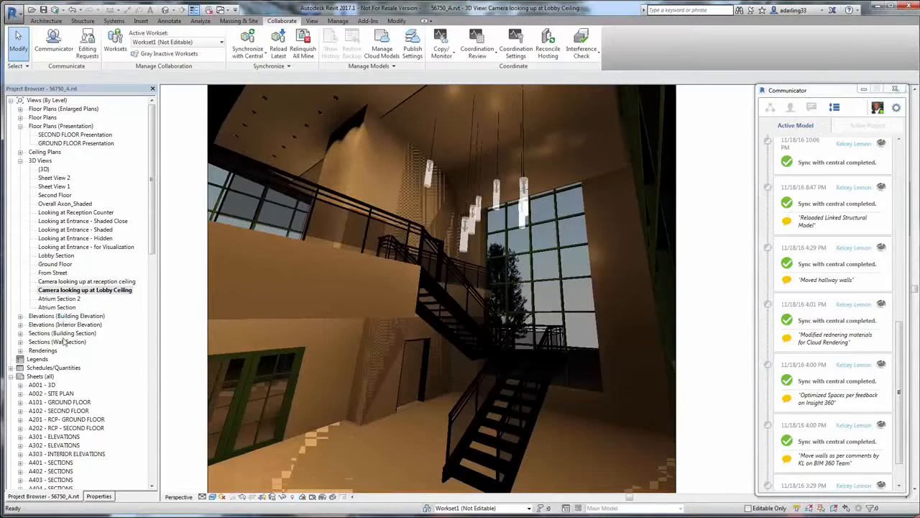
Step: Look through the A001 3D sheet, the ground and second floor plan sheets, and the A201 and A202 ceiling plan sheets
left_click(50, 387)
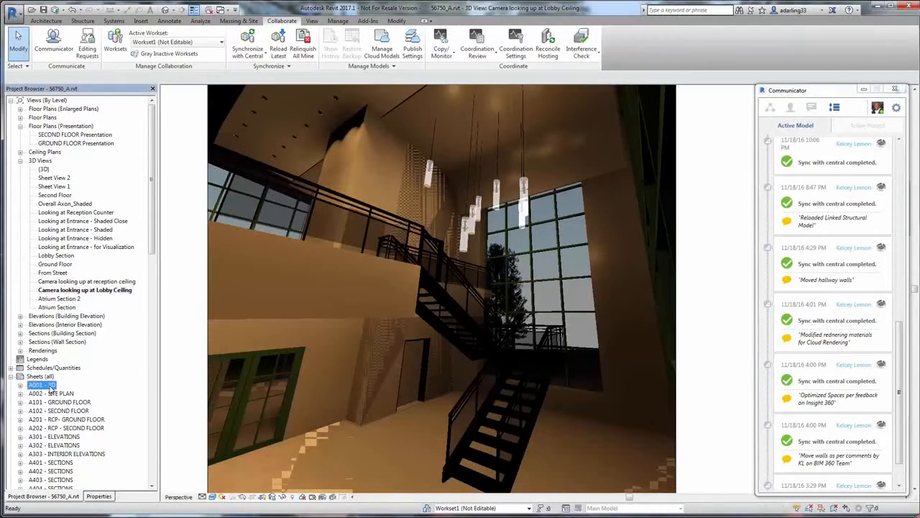
double_click(49, 386)
double_click(61, 402)
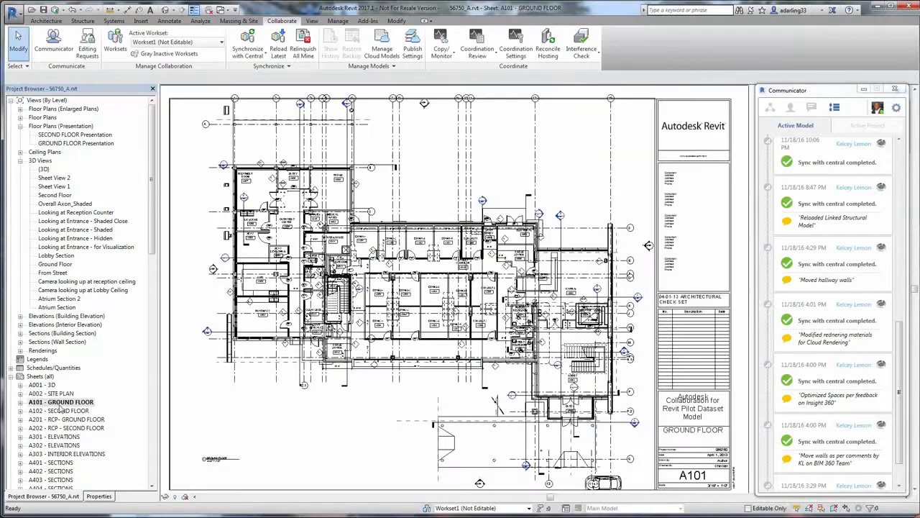
double_click(60, 409)
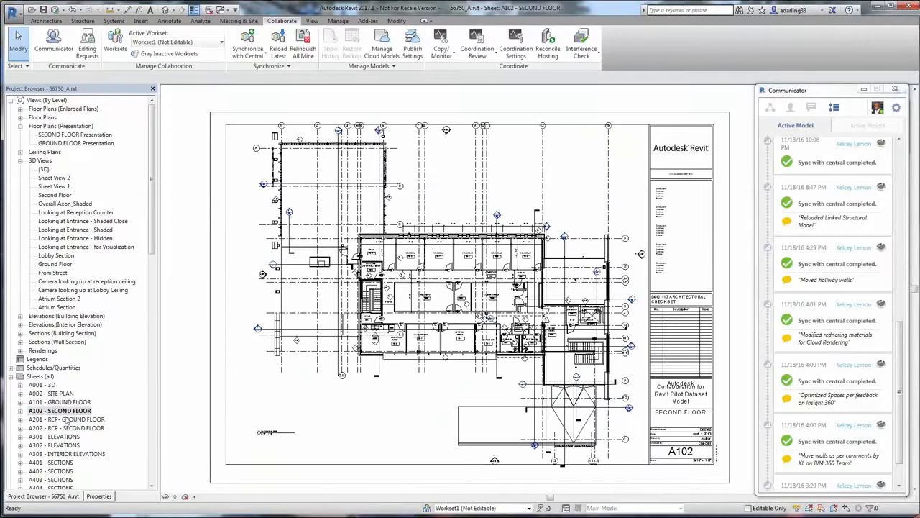
double_click(66, 420)
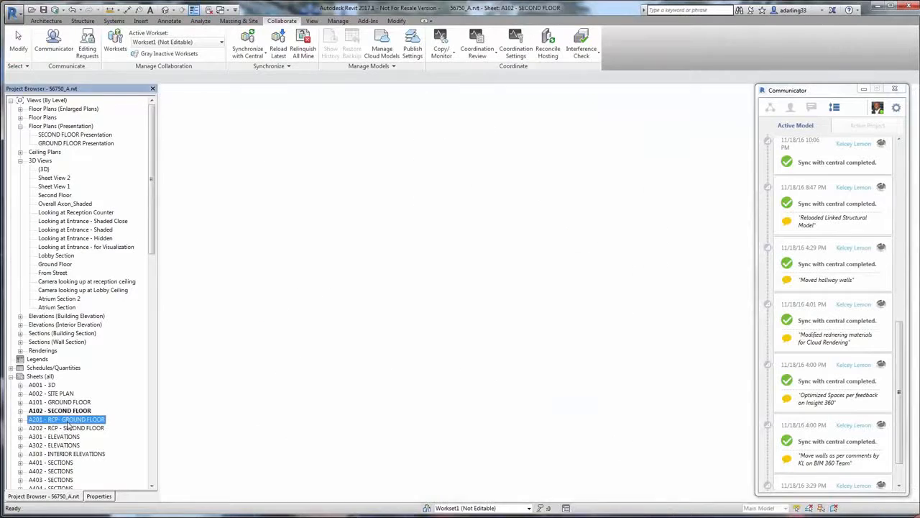
double_click(68, 430)
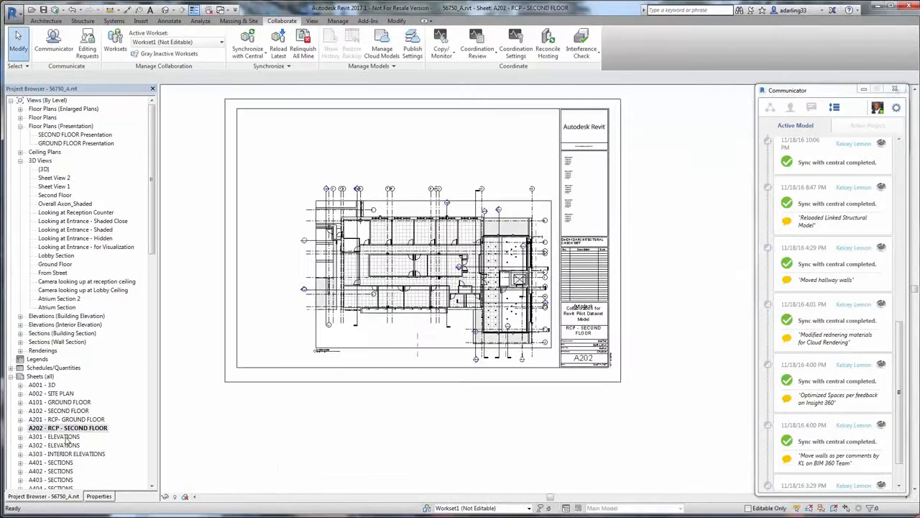
Step: Look through the elevation, section, interior elevation, schedule and enlarged plan sheets up to A601
double_click(69, 440)
double_click(66, 446)
double_click(63, 462)
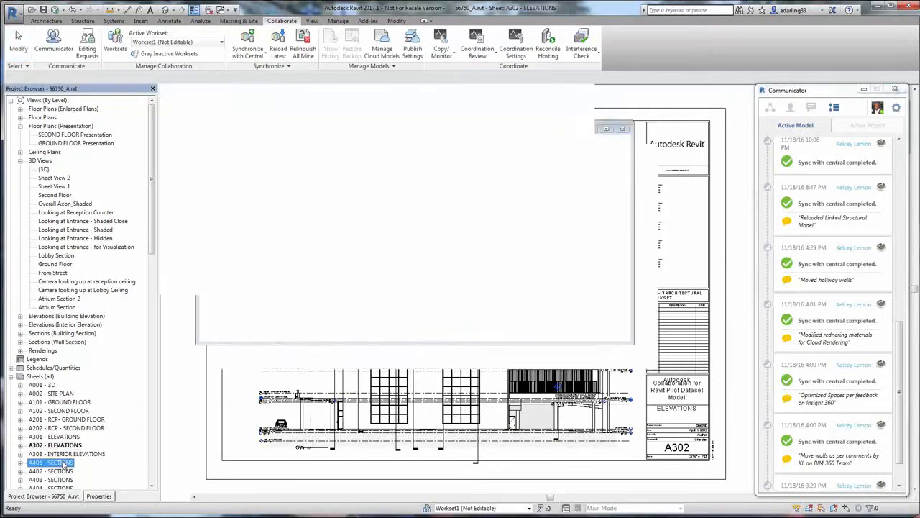
double_click(65, 471)
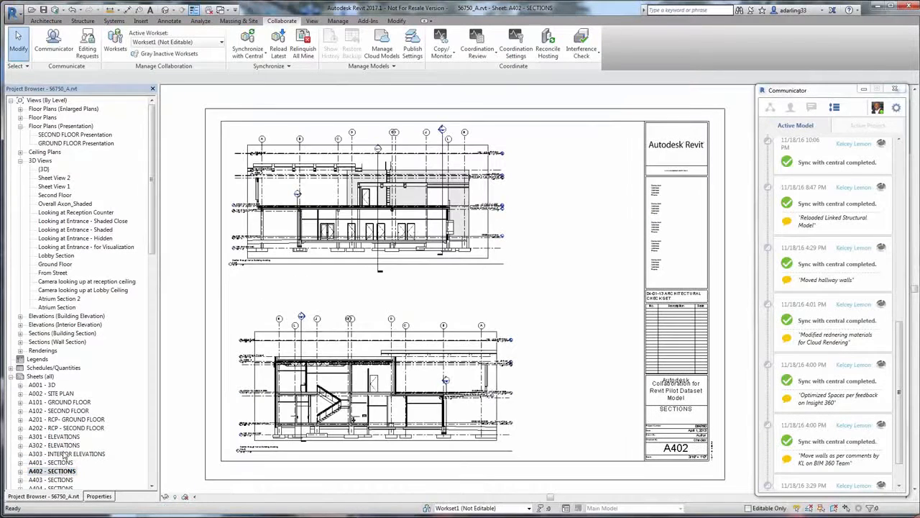
double_click(63, 453)
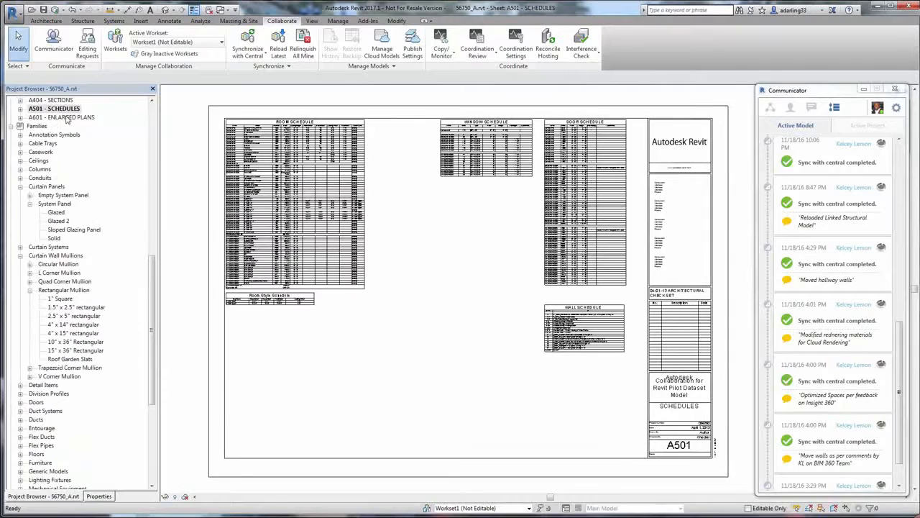
double_click(66, 117)
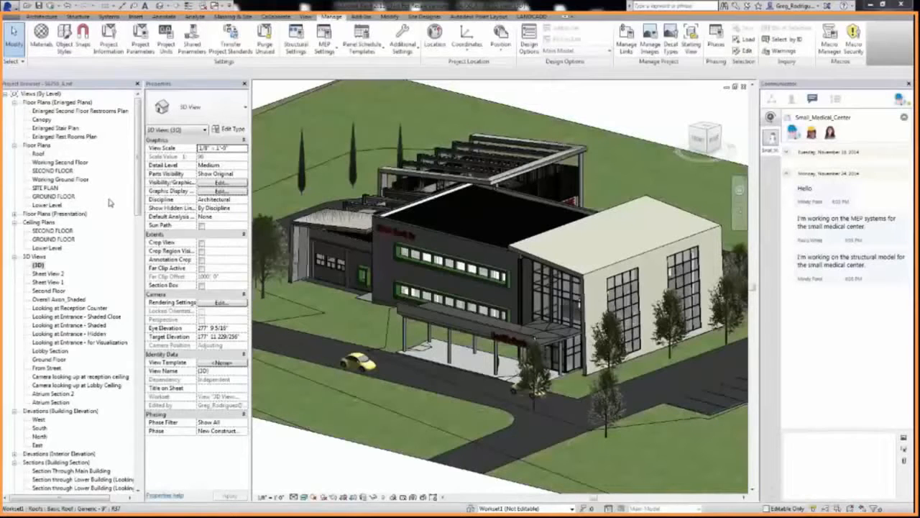
Step: Inspect rooms 1201 and 1301 on the GROUND FLOOR plan and open the Working Ground Floor plan
double_click(55, 196)
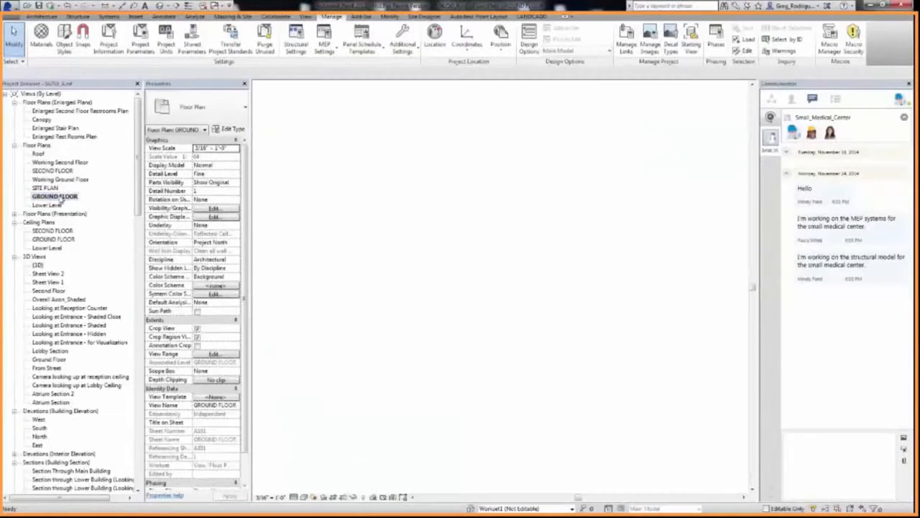
scroll(481, 291, "up", 8)
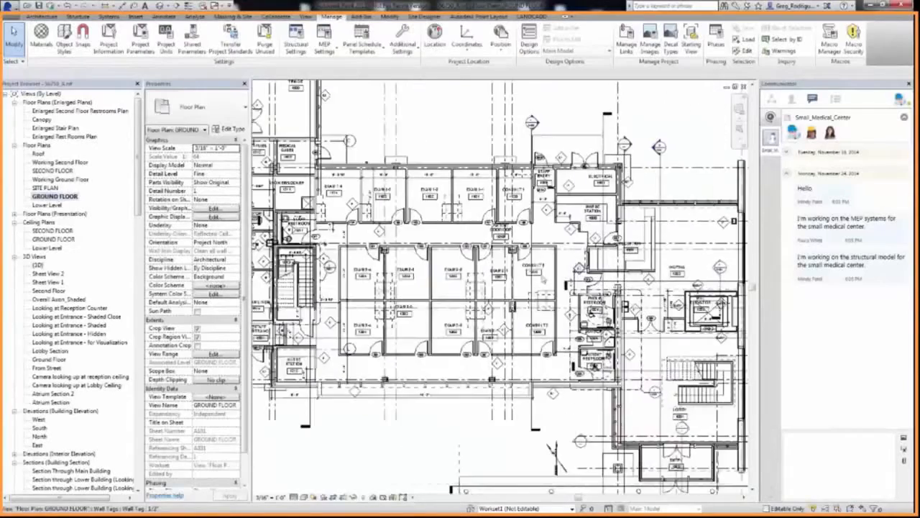
scroll(482, 291, "up", 5)
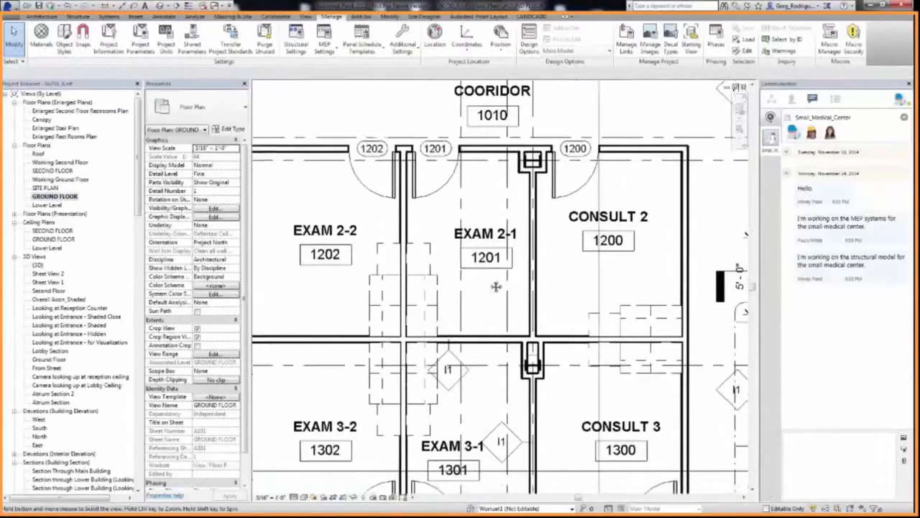
scroll(505, 241, "down", 1)
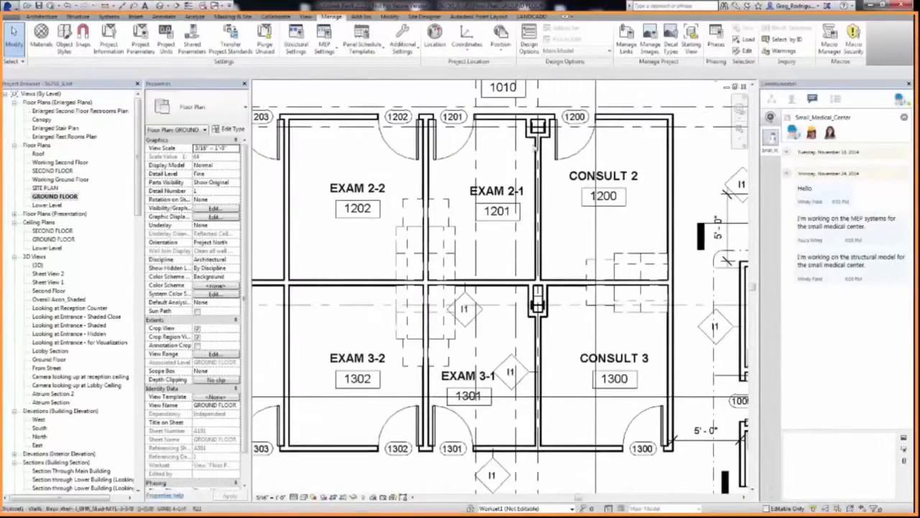
double_click(43, 179)
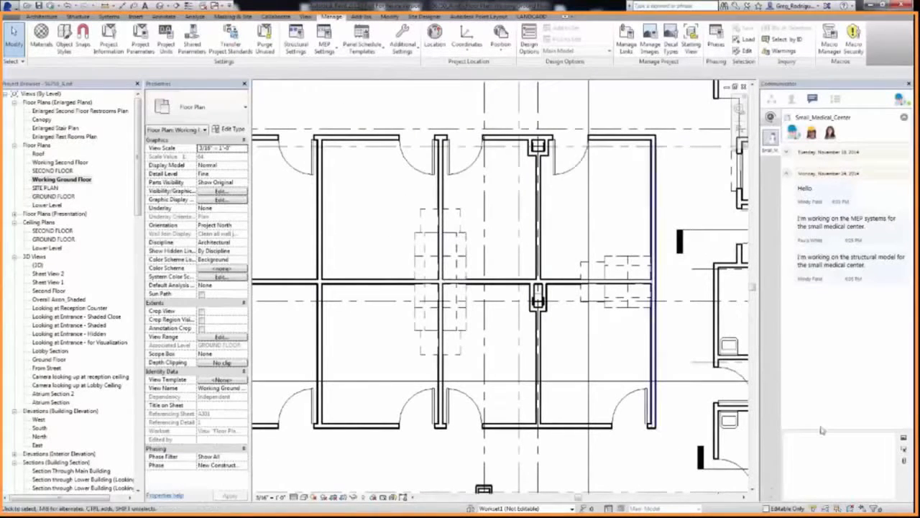
Step: Send the Small_Medical_Center chat the message "Hello team we are moving the walls in rooms 1201 & 1301 two feet"
left_click(815, 442)
type("Hi")
type("llo w")
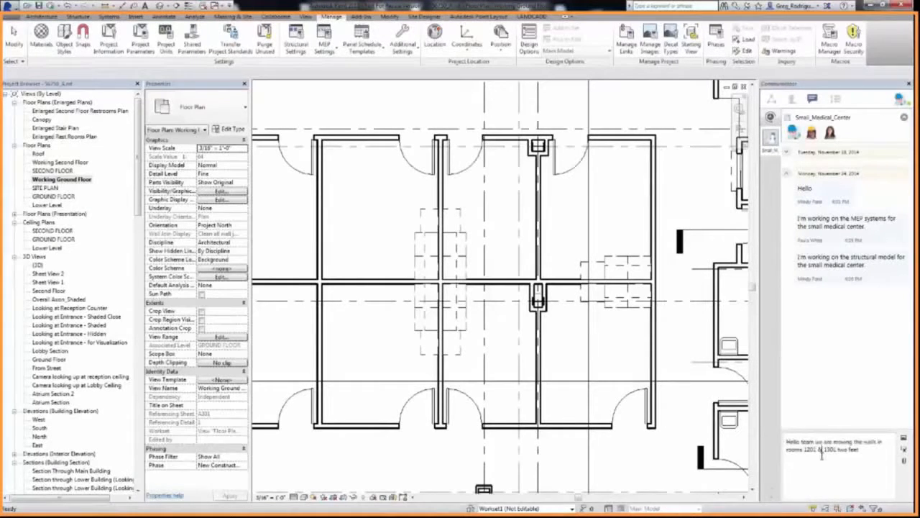
key("Return")
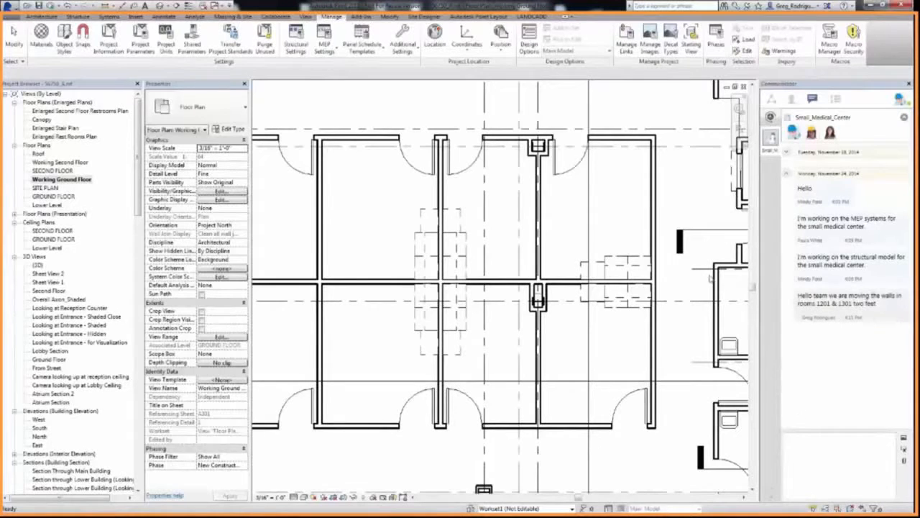
Step: Move the door of Consult 2 along the corridor wall, away from the partition shared with Exam 2-1
left_click(388, 16)
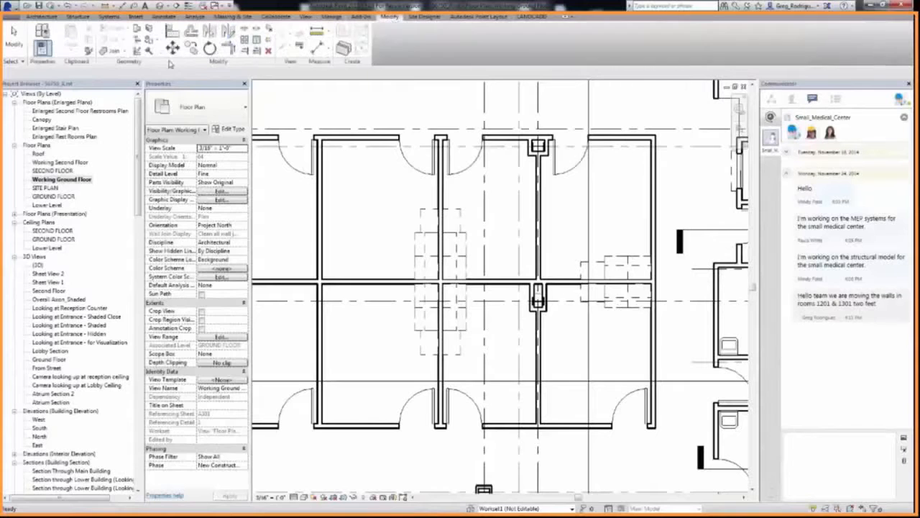
left_click(578, 165)
left_click(561, 164)
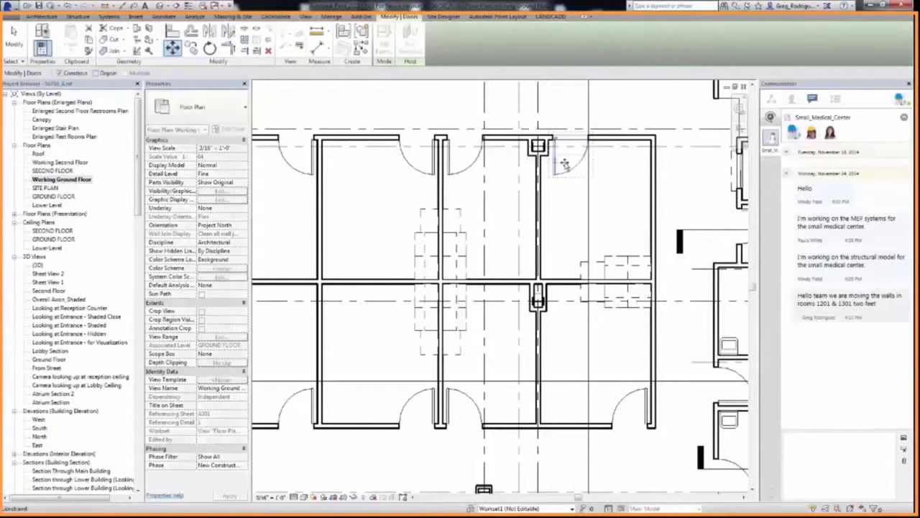
left_click(613, 157)
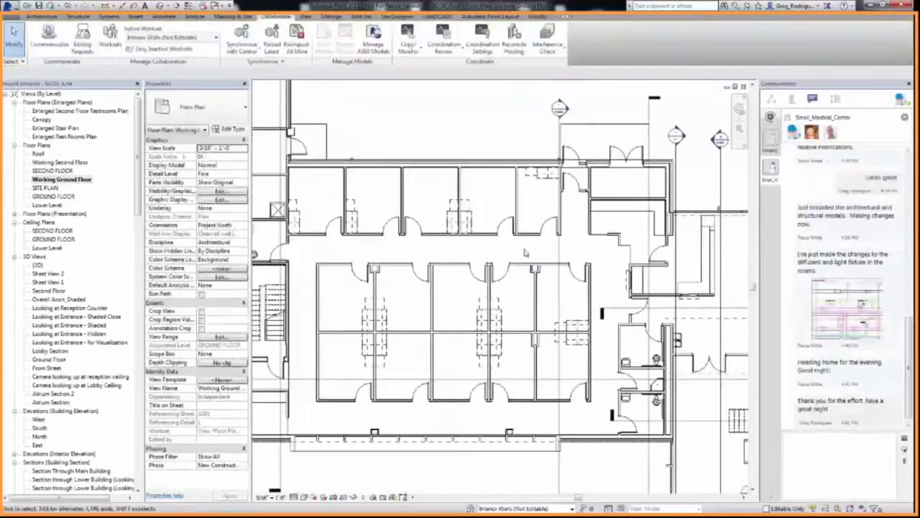
Step: Try to move the partition walls between exam rooms 1201 and 1301 and the consult rooms about two feet toward the consult rooms
left_click_drag(546, 247, 525, 403)
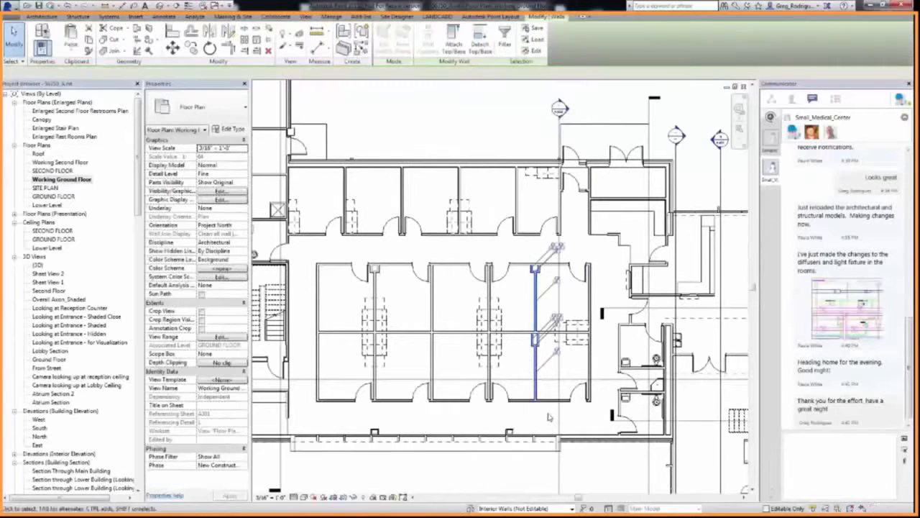
left_click(172, 48)
left_click(534, 251)
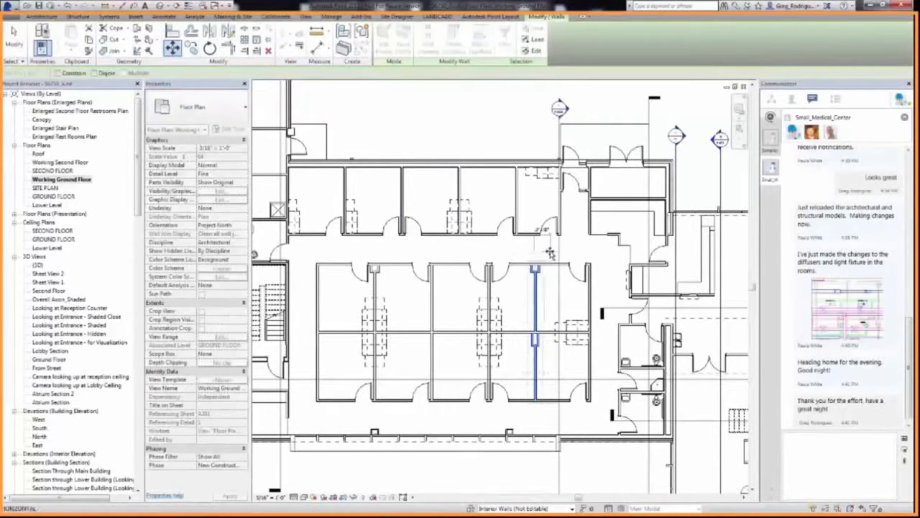
left_click(551, 252)
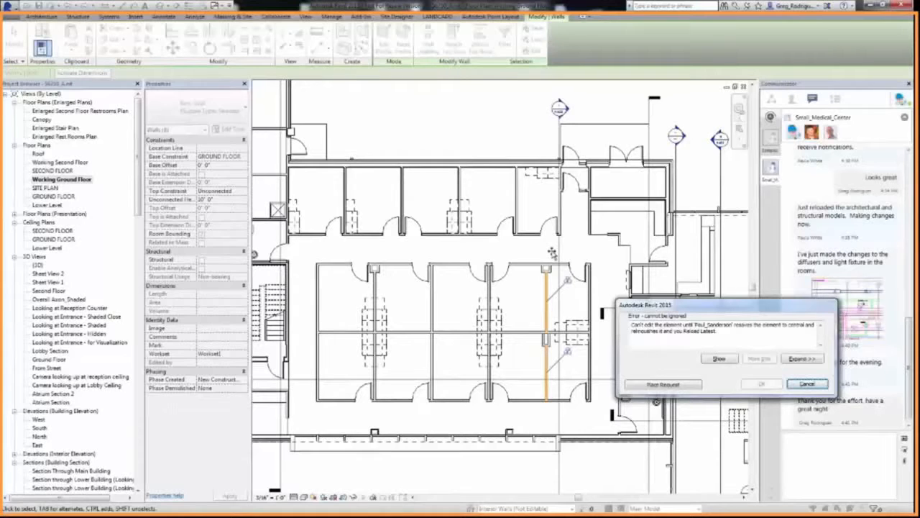
Step: Place an editing request for the partition walls and message their owner "Please grant my request to move these walls" in the project chat
left_click(662, 384)
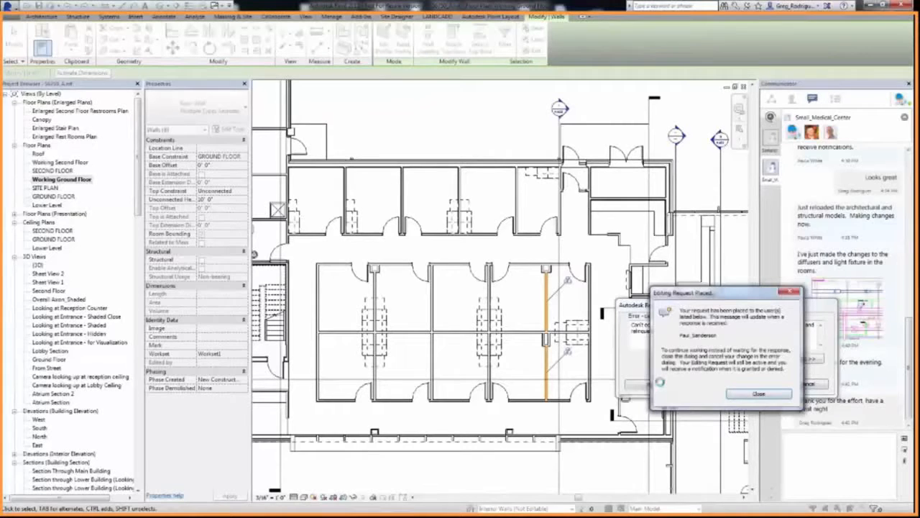
left_click(740, 396)
left_click(819, 457)
type("Paul Please grant my request to move these walls.")
key("Return")
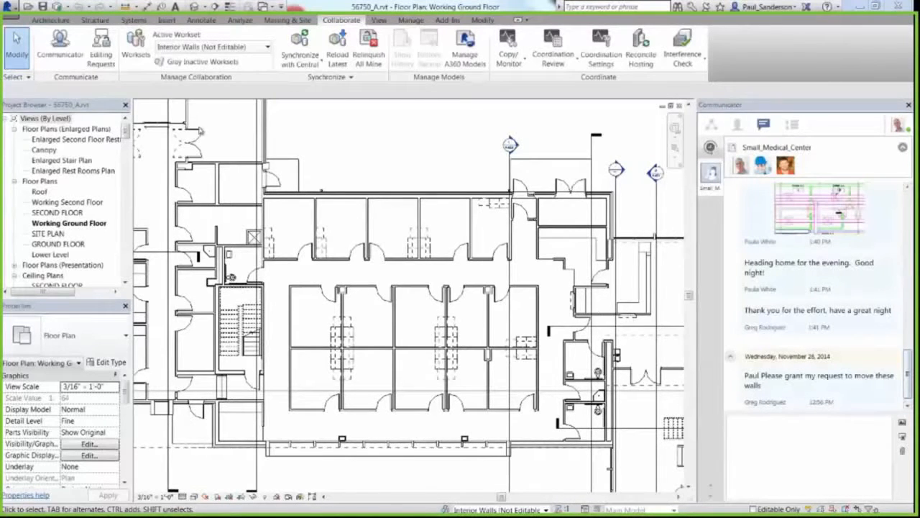
Step: In the wall owner's session, grant the colleague's pending editing request and close the request list
left_click(113, 64)
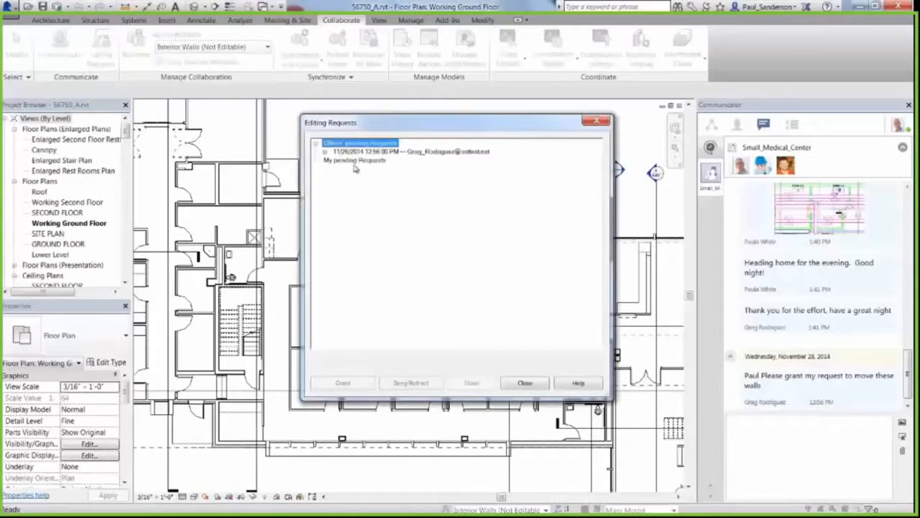
left_click(346, 152)
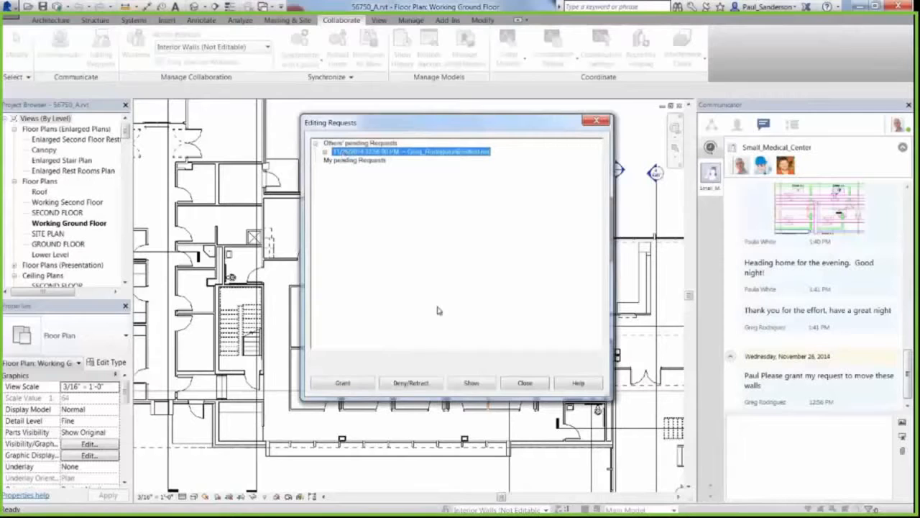
left_click(356, 386)
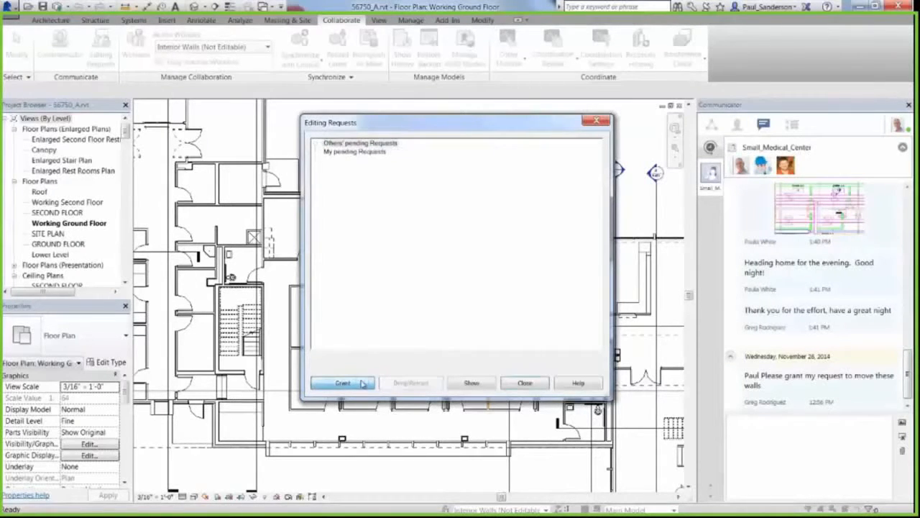
left_click(533, 383)
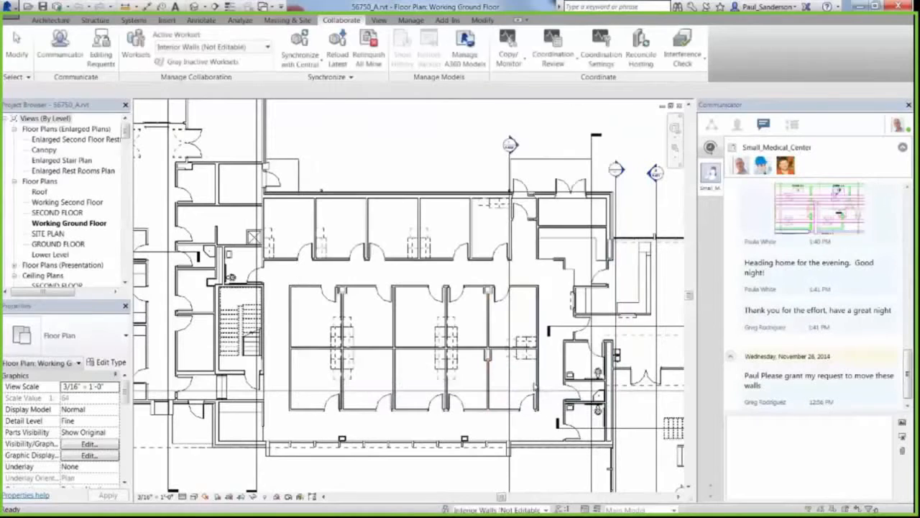
Step: Reply to the requesting colleague in the project chat with "I have granted your request"
left_click(783, 439)
type("Greg, I have granted your request")
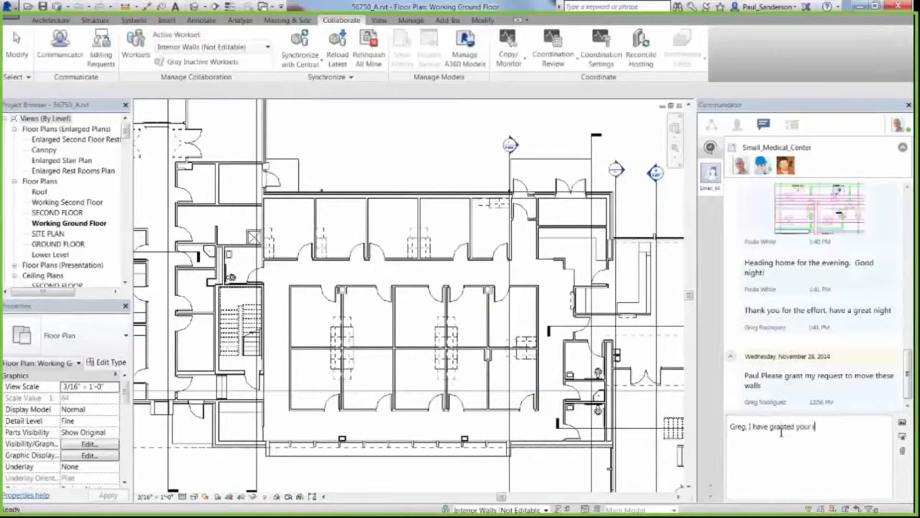
key("Return")
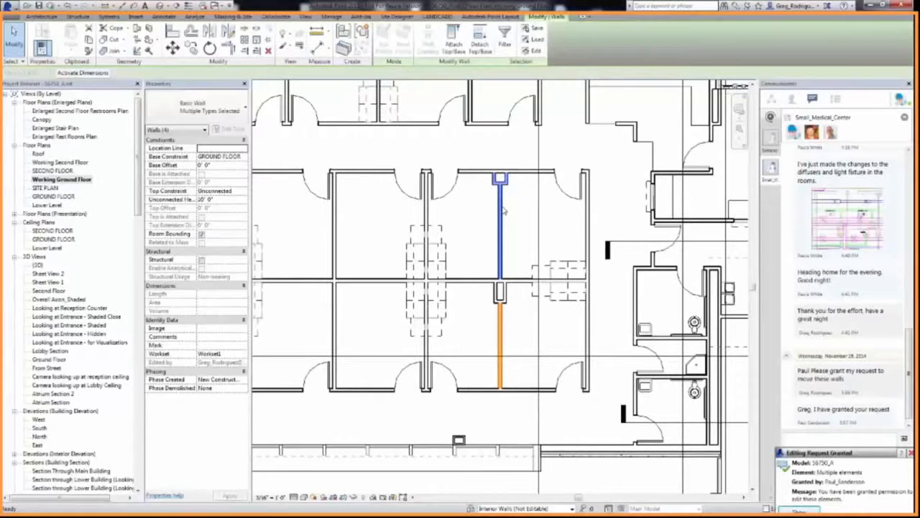
Step: Move the partition walls between exam rooms 1201 and 1301 and the consult rooms 2 feet toward the consult rooms
left_click_drag(482, 155, 513, 407)
key("m")
key("v")
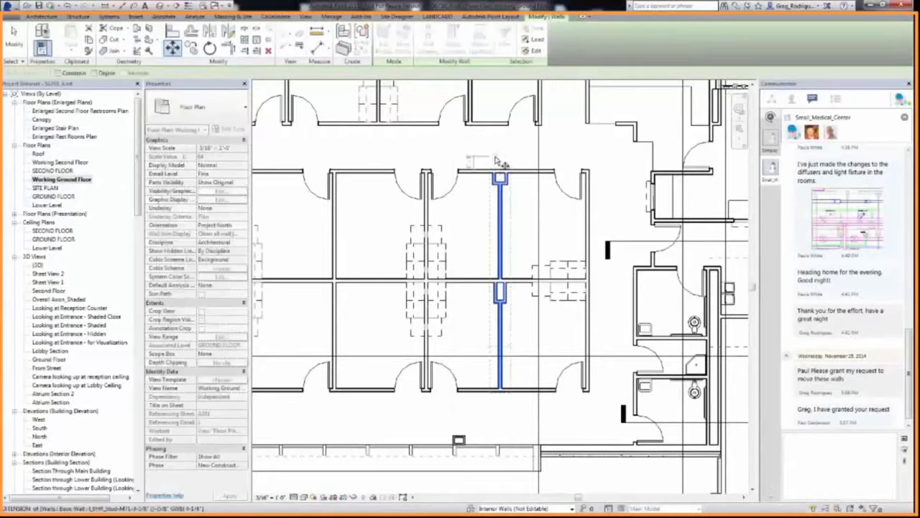
type("2")
key("Return")
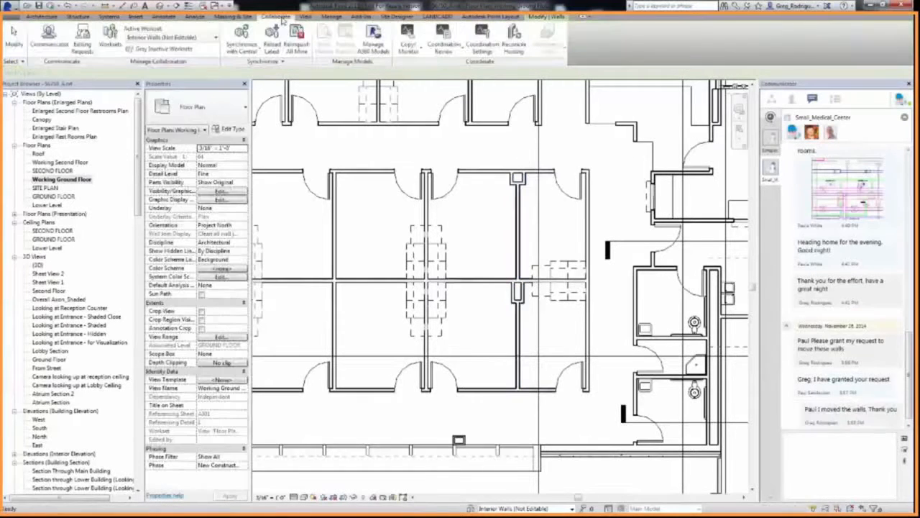
Step: Synchronize the model with central, adding the comment "Walls in rooms 1201 and 1301 have been moved two feet"
left_click(257, 49)
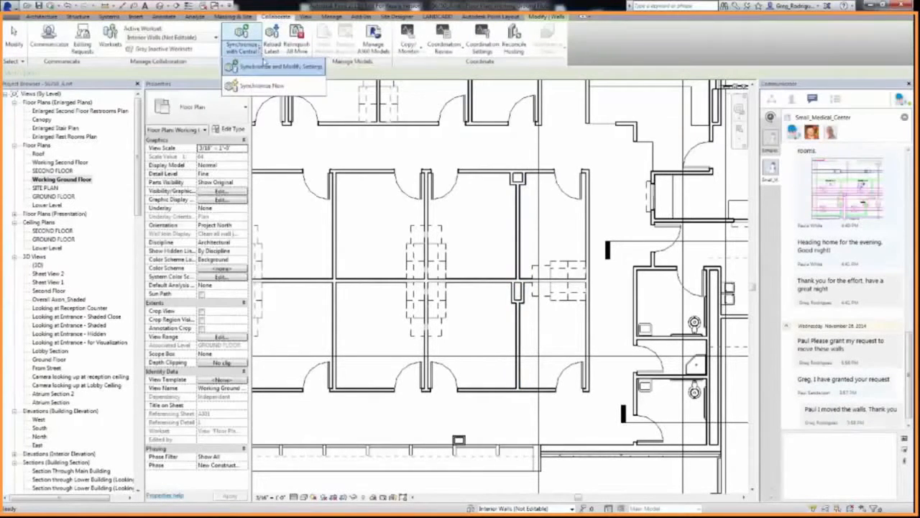
left_click(266, 67)
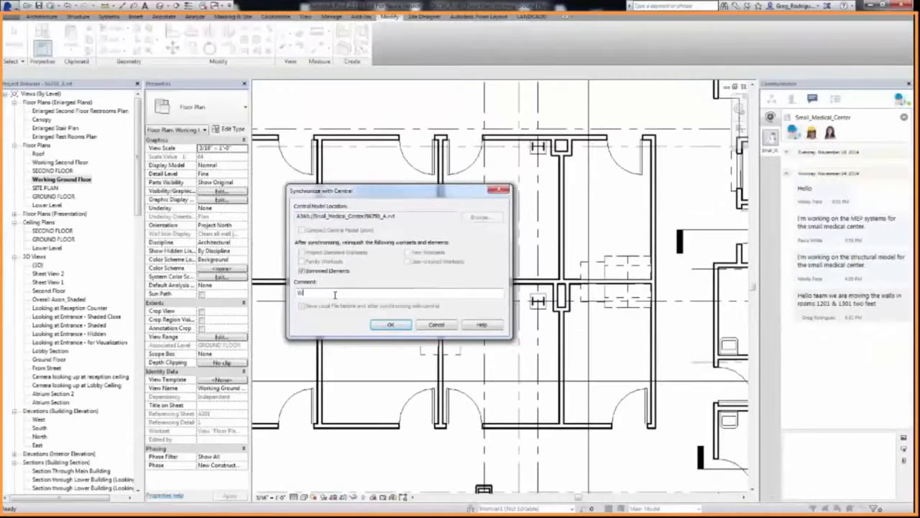
type("Walls in rooms 1201 and 1301 have been moved two feet.")
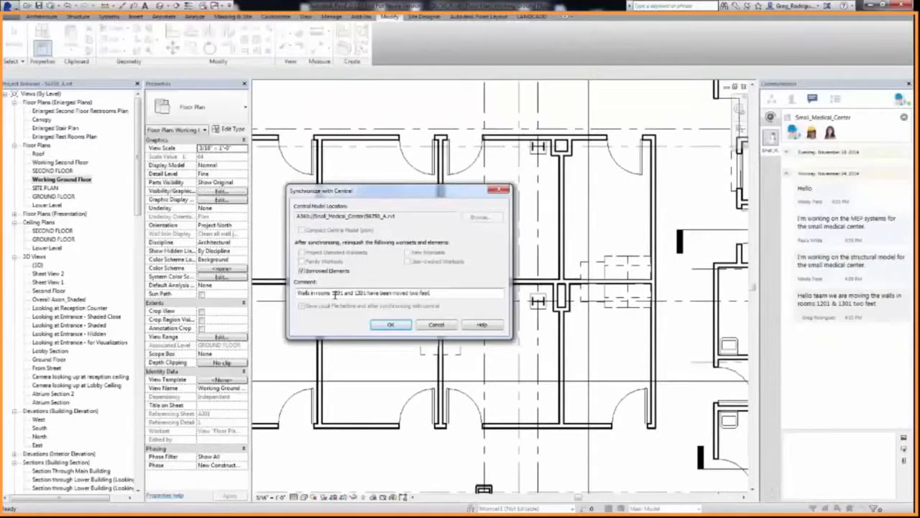
left_click(391, 325)
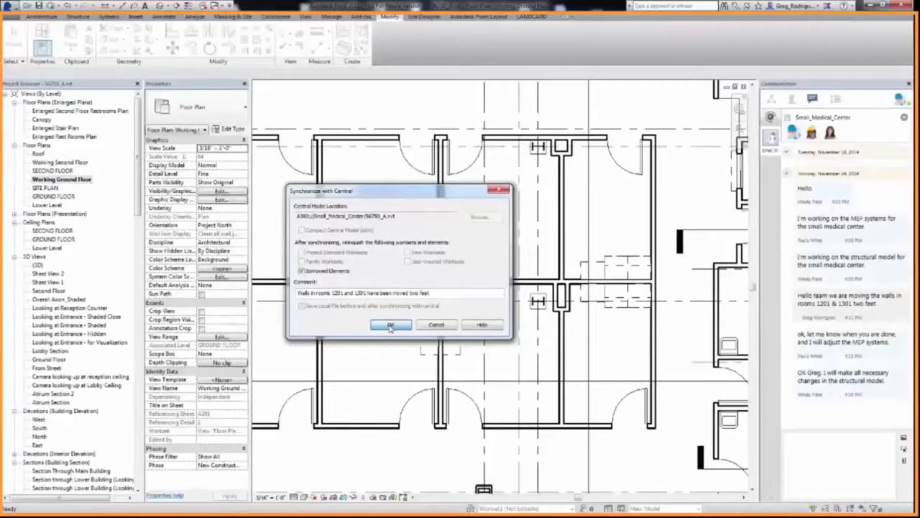
left_click(390, 325)
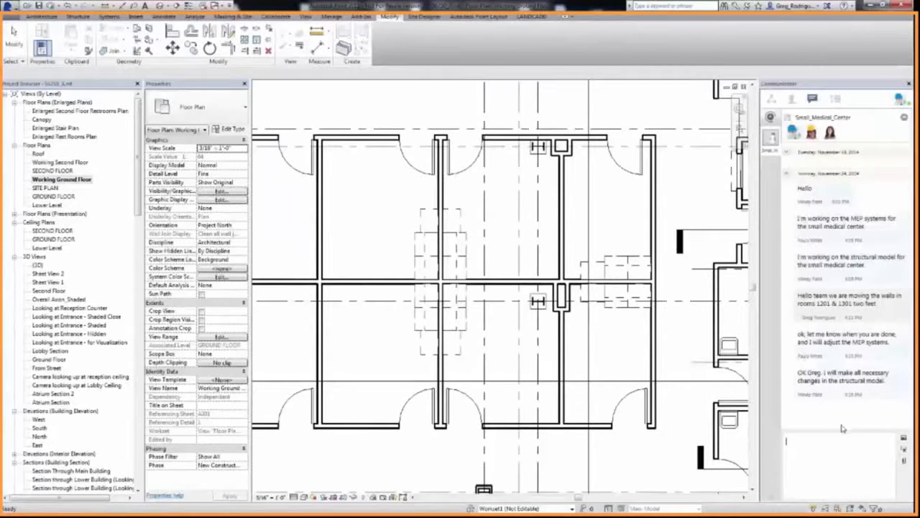
Step: Capture the plan area around the moved partition walls and send it in the project chat with "Please see a capture of the move"
left_click(903, 450)
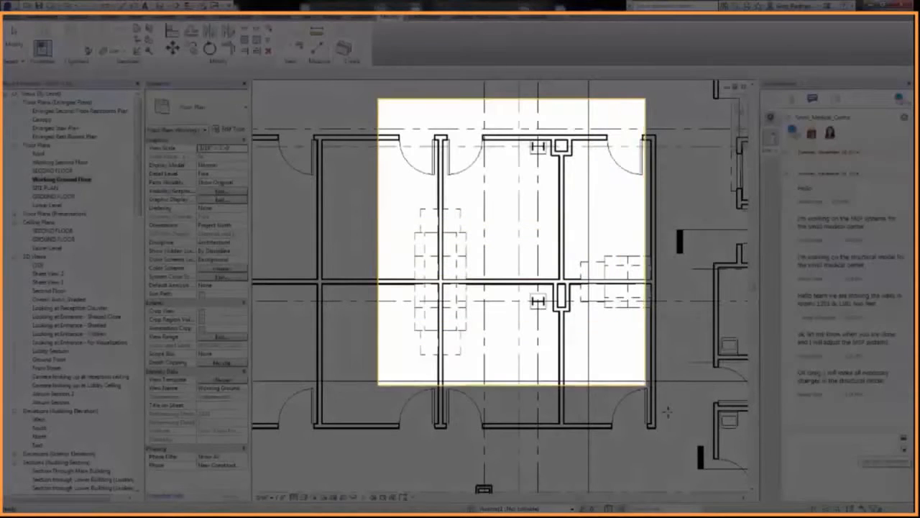
left_click_drag(729, 472, 733, 479)
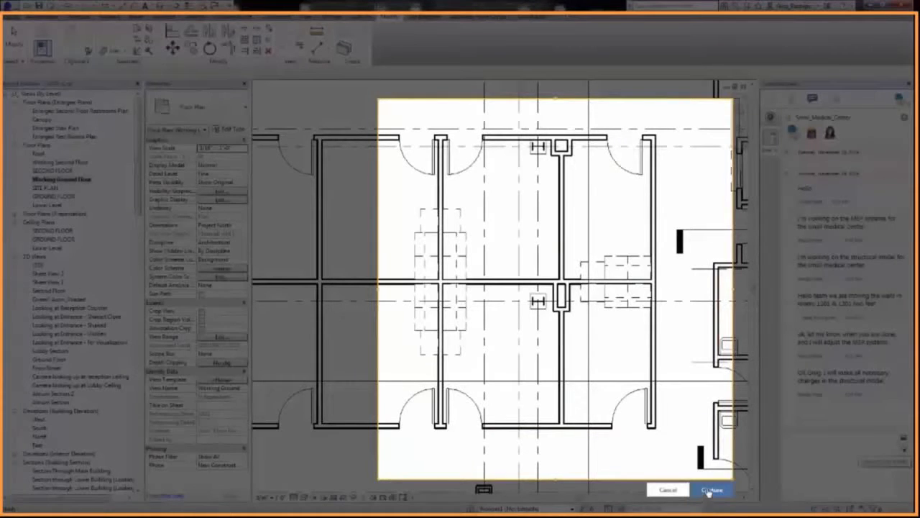
left_click(710, 490)
type("Please see a capture of the move")
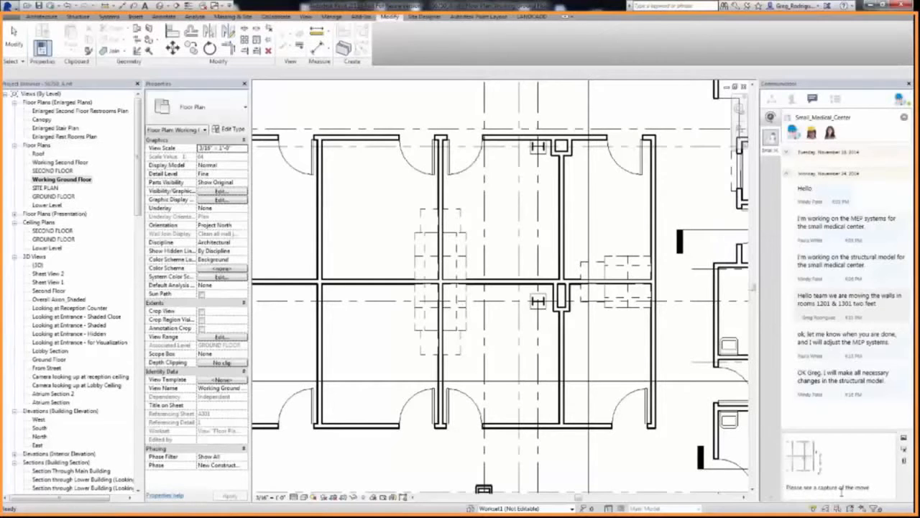
key("Return")
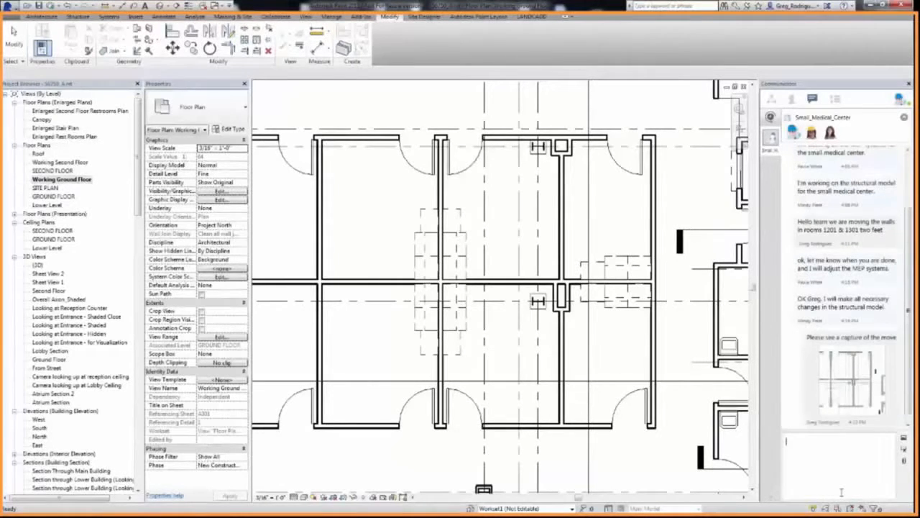